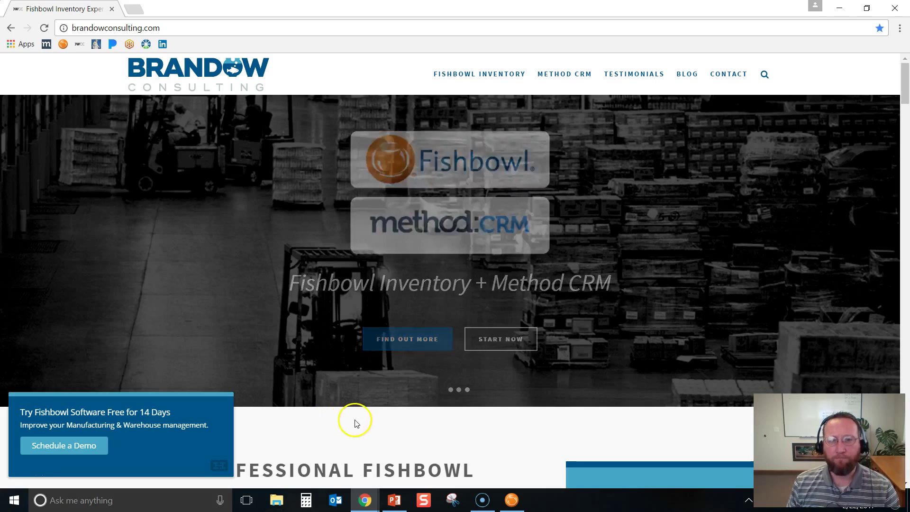
# Bring up Fishbowl Client and open the Sales Order module from the Sales menu
pyautogui.click(512, 500)
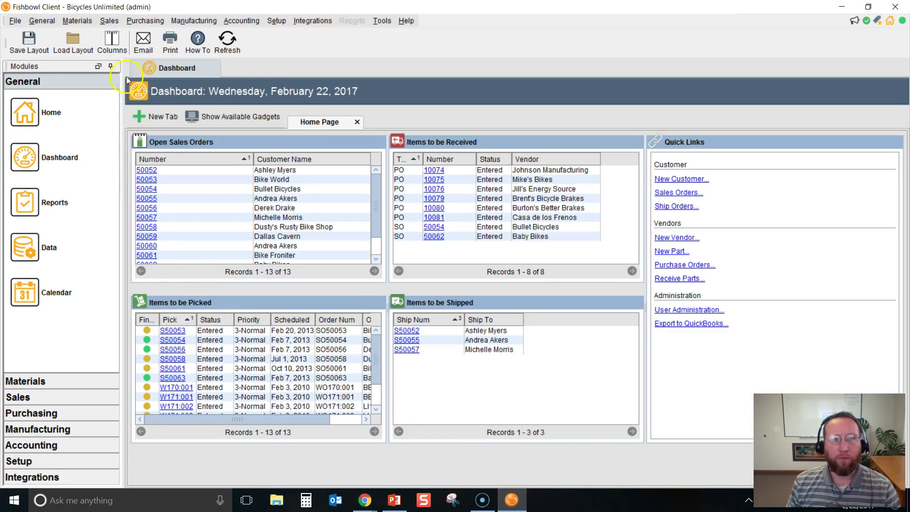
pyautogui.click(109, 21)
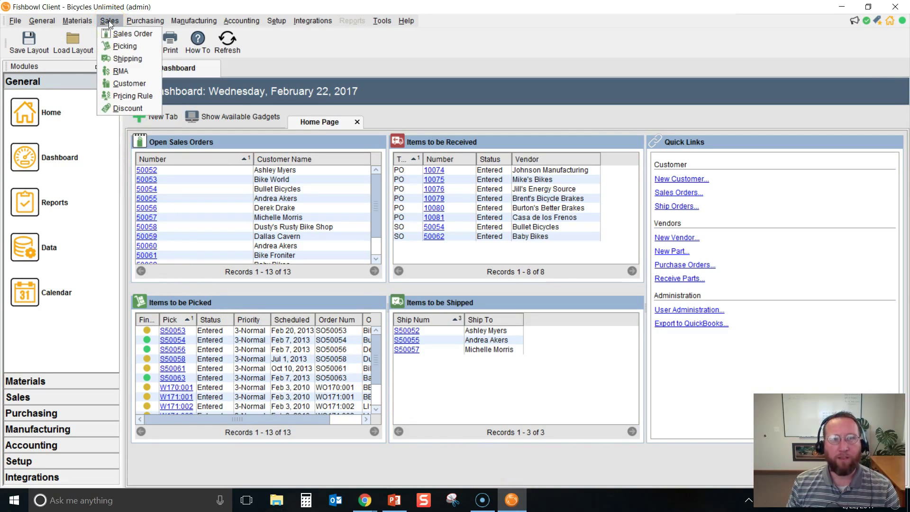
pyautogui.click(129, 33)
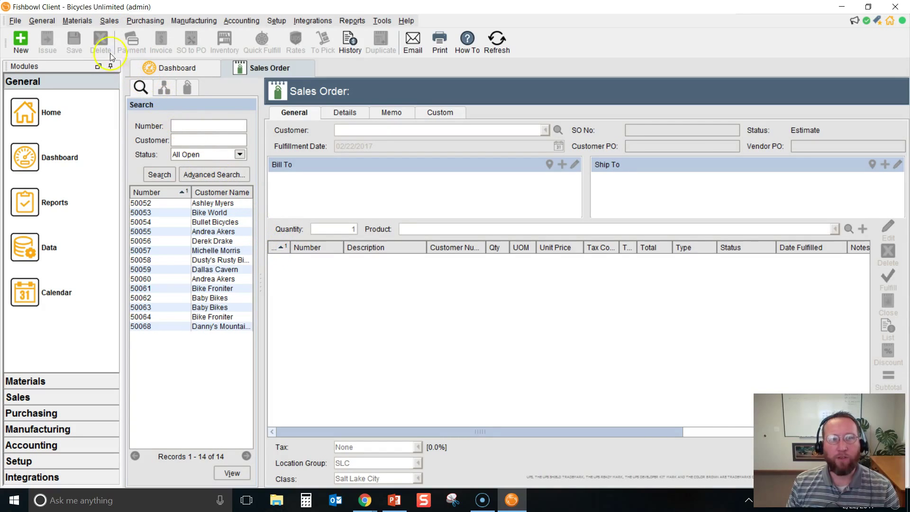
# Start new sales order 50069 for Danny's Mountain Bikes and enter quantity 50
pyautogui.click(20, 40)
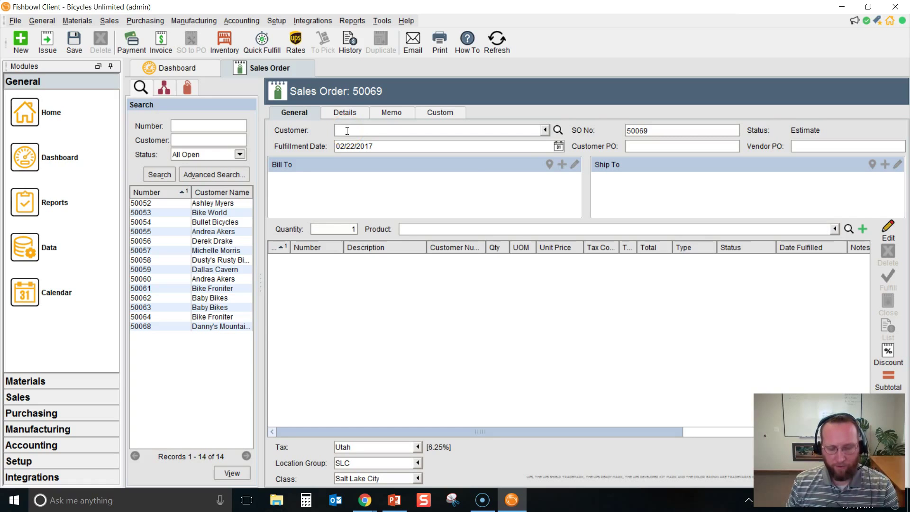
pyautogui.write('d')
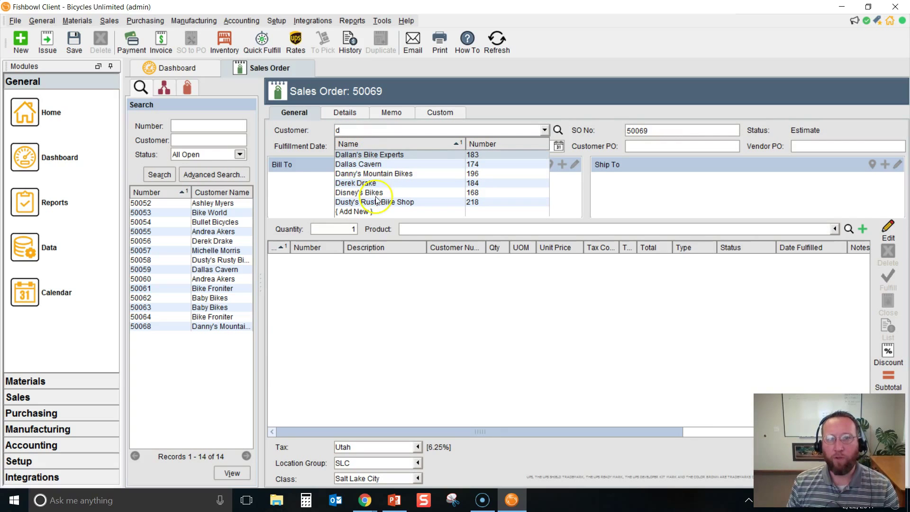
pyautogui.click(359, 174)
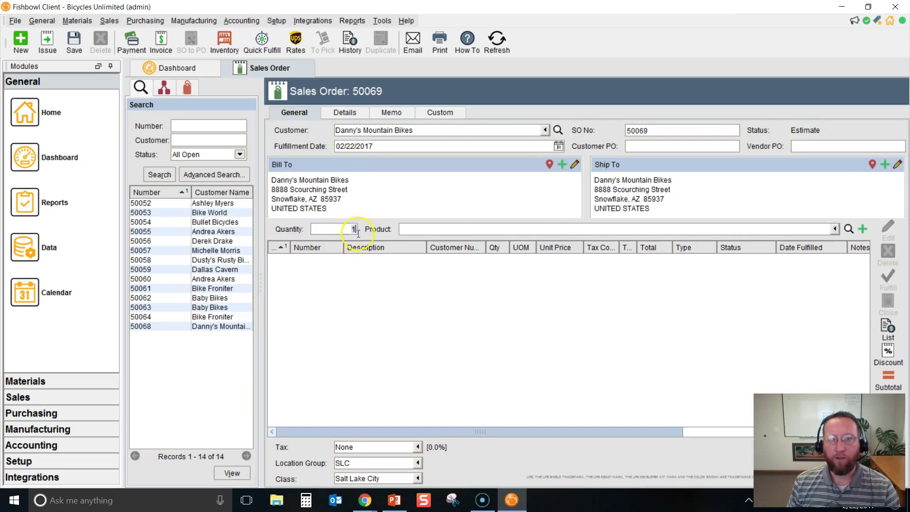
pyautogui.click(325, 233)
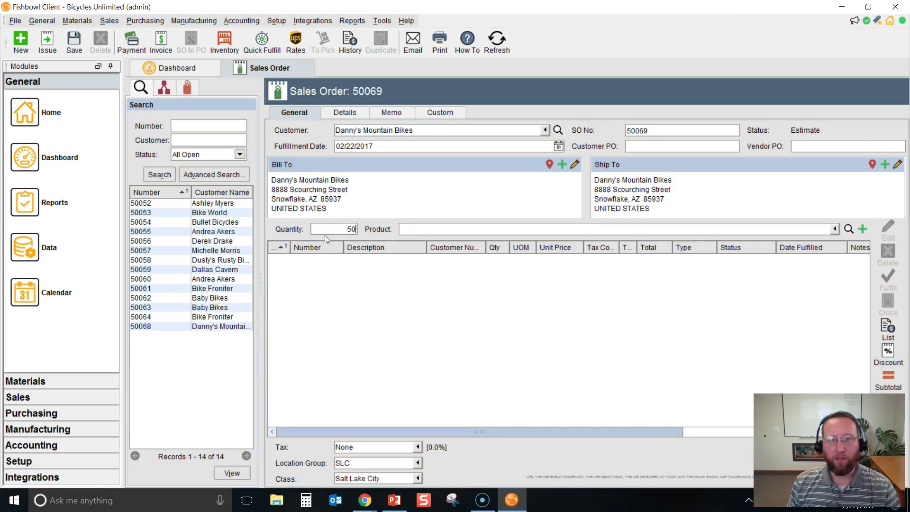
# Add 50 BD301 brake discs as the first line item
pyautogui.click(412, 230)
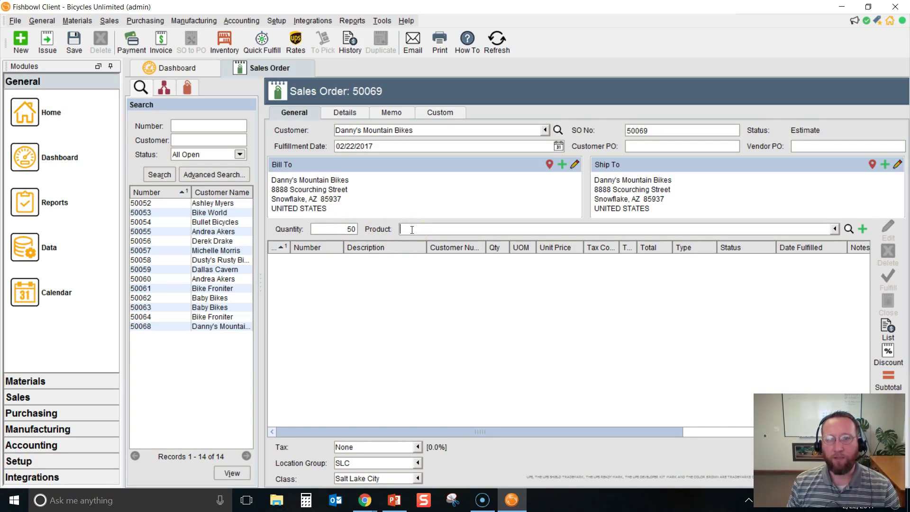
pyautogui.write('dr')
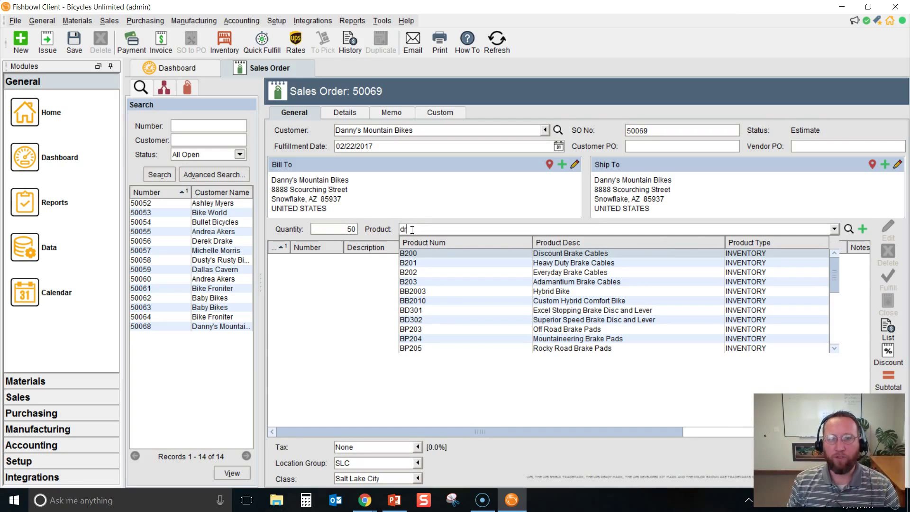
pyautogui.click(432, 304)
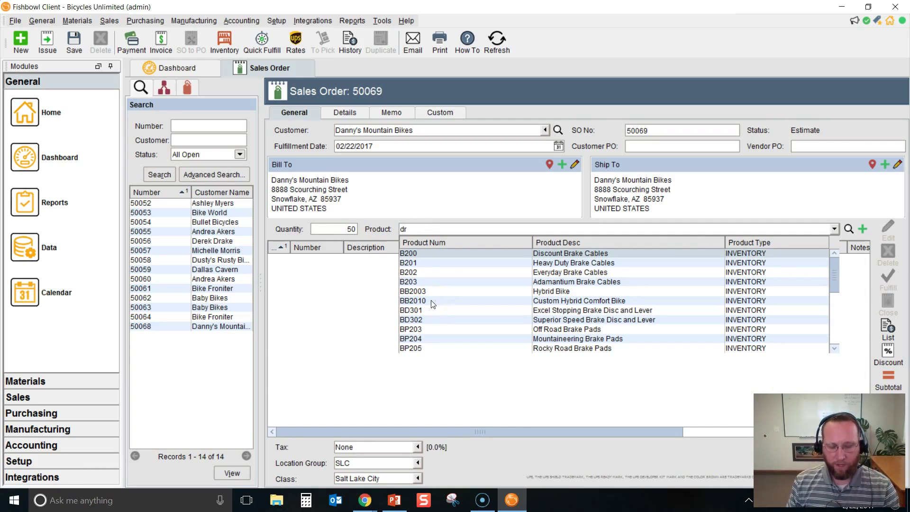
pyautogui.click(427, 312)
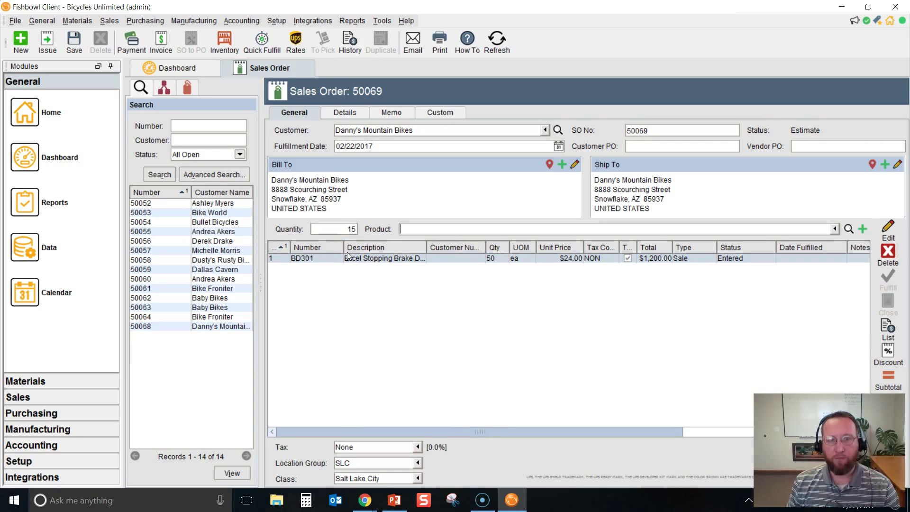
# Add 15 BB2001 Mountain Bikes, then pick F102 Mountain Dominator Frame with quantity 45
pyautogui.write('th')
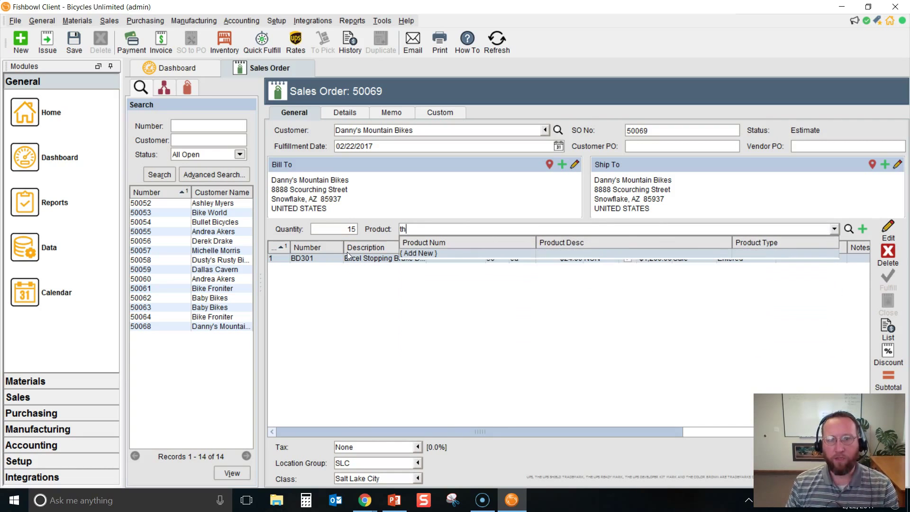
pyautogui.click(419, 294)
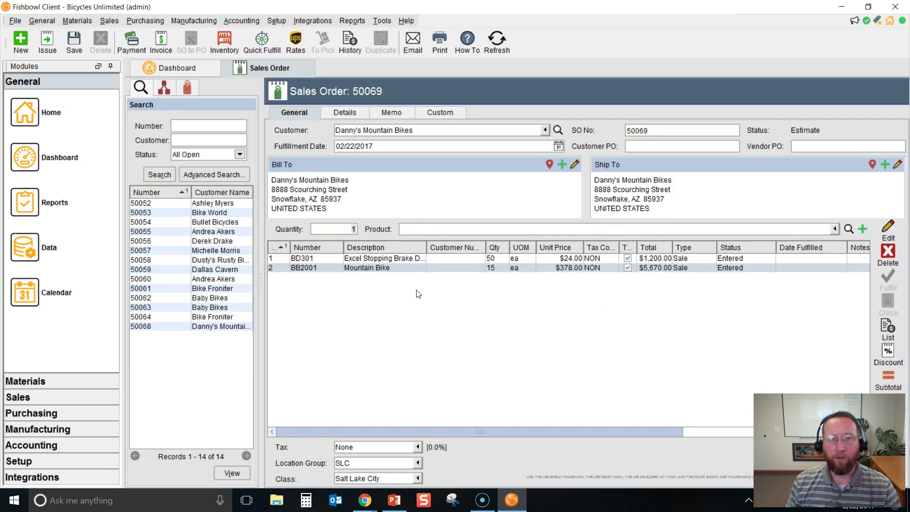
pyautogui.write('45')
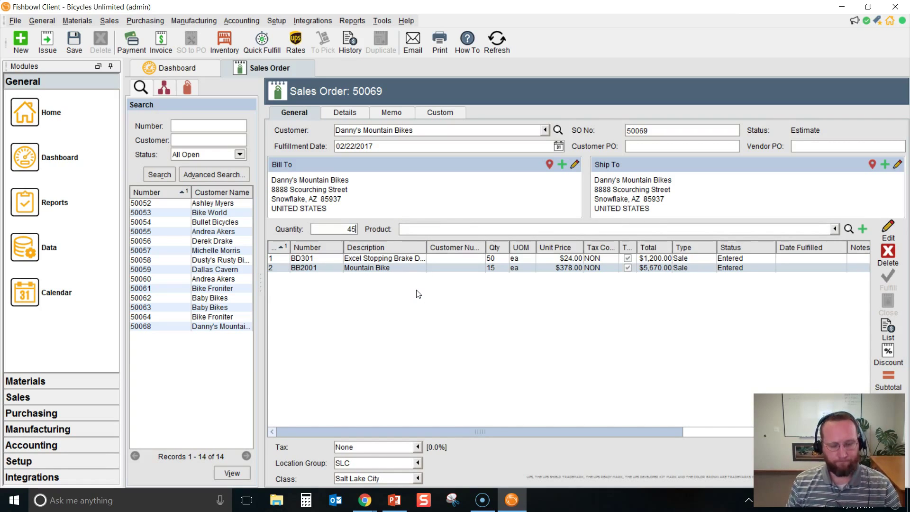
pyautogui.press('Tab')
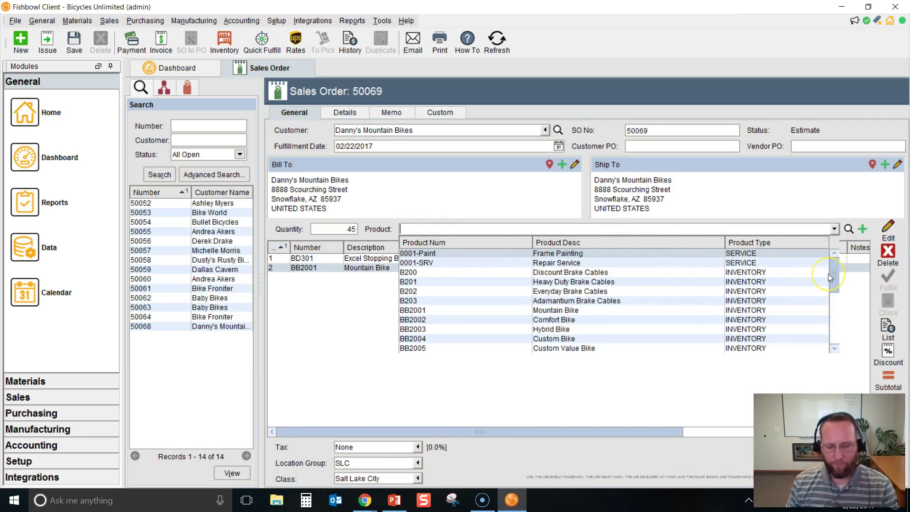
pyautogui.write('t')
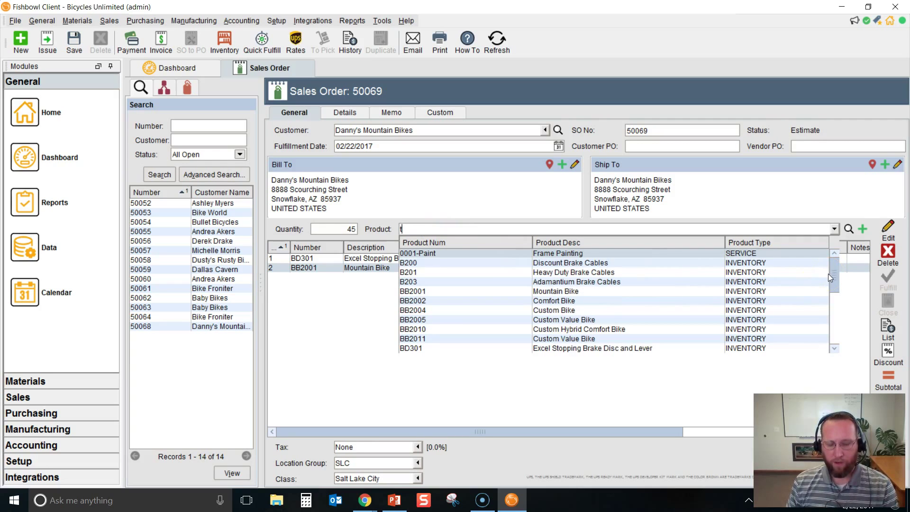
pyautogui.write('o')
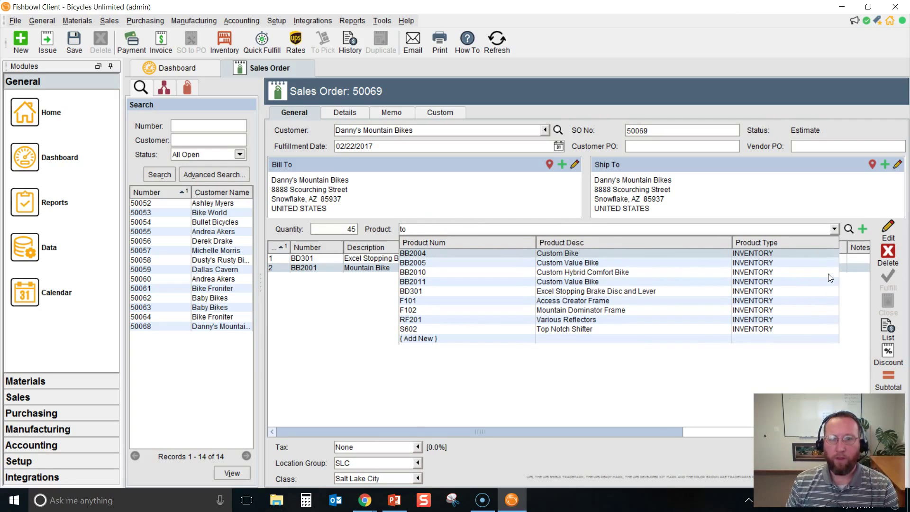
pyautogui.click(571, 311)
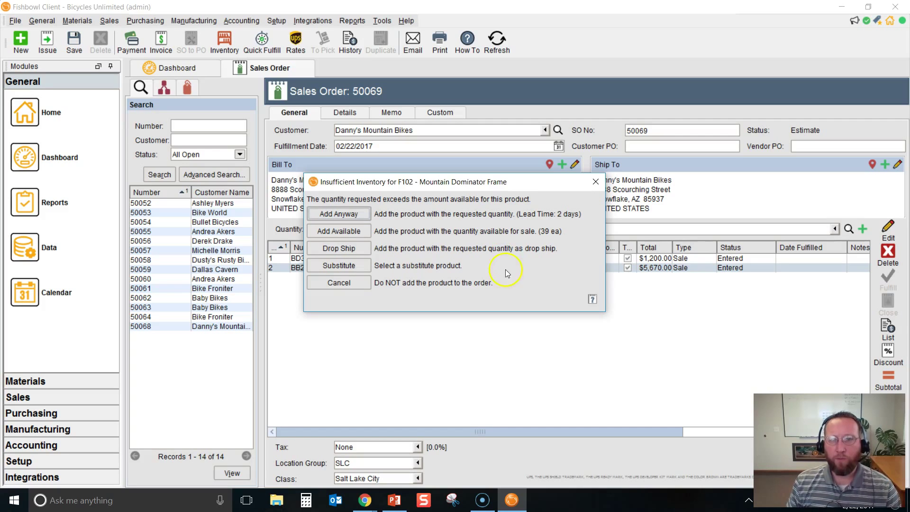
# Accept the insufficient-inventory warning to add 45 F102 frames at $75.00 as the third line
pyautogui.click(335, 215)
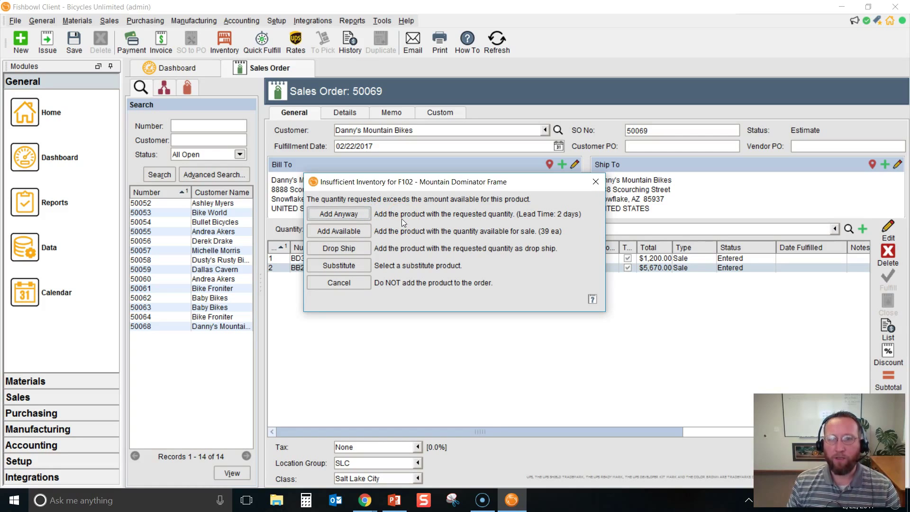
pyautogui.click(333, 269)
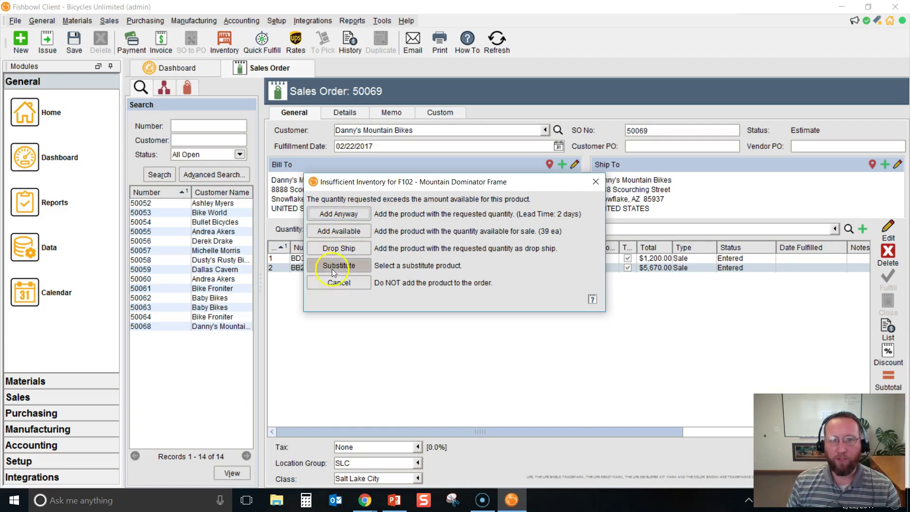
pyautogui.click(335, 214)
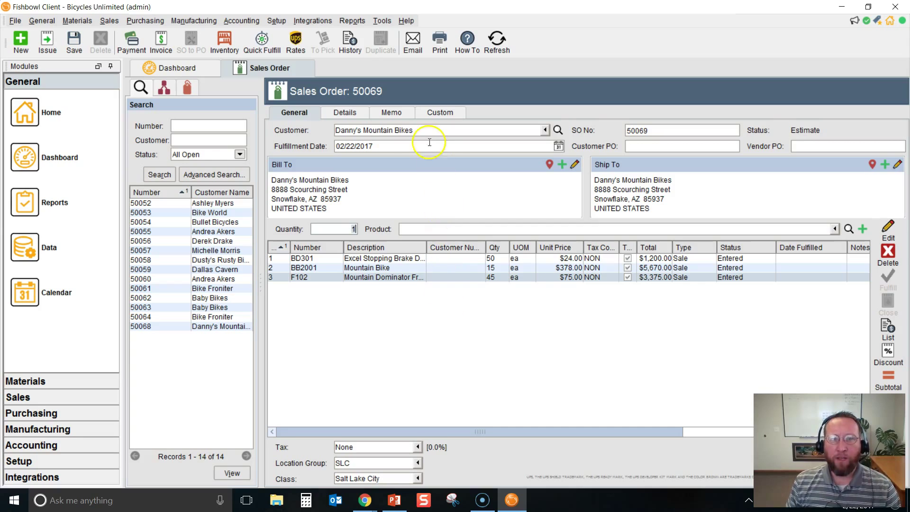
# Set the fulfillment date to 03/01/2017 and apply it to all three line items
pyautogui.click(402, 146)
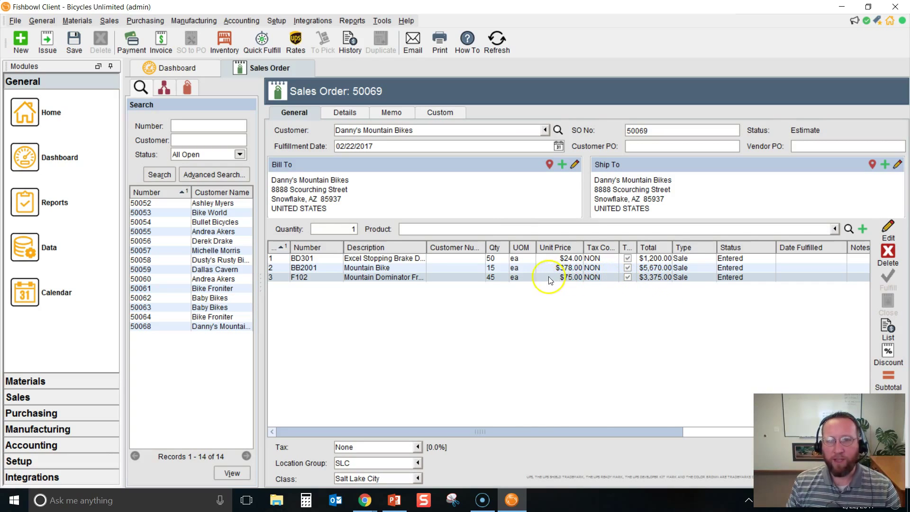
pyautogui.click(559, 146)
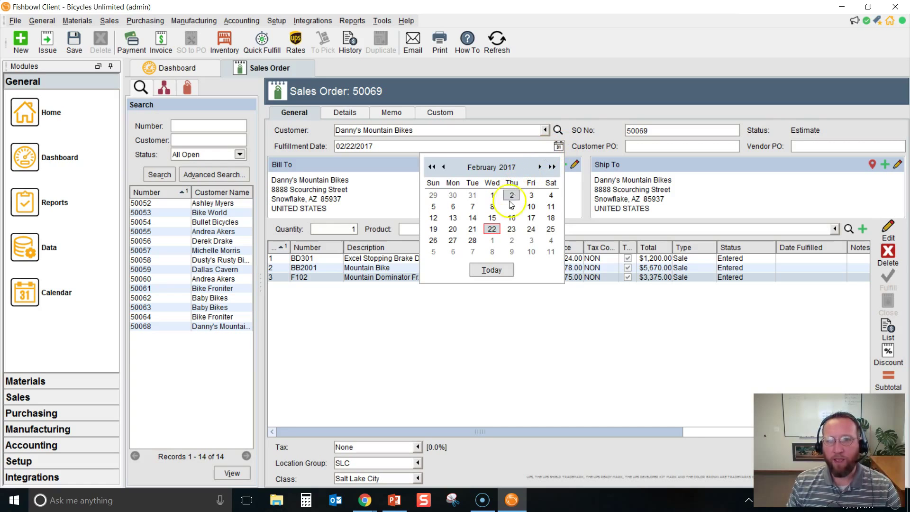
pyautogui.click(493, 242)
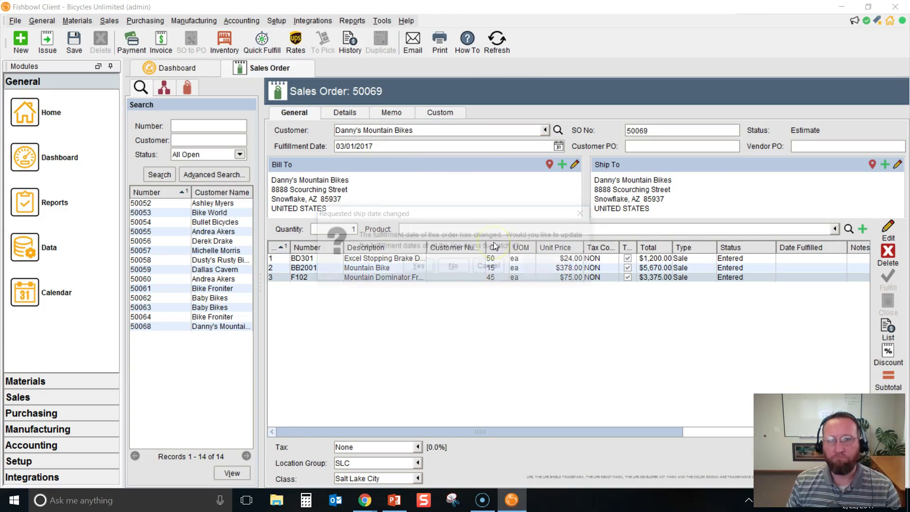
pyautogui.click(429, 270)
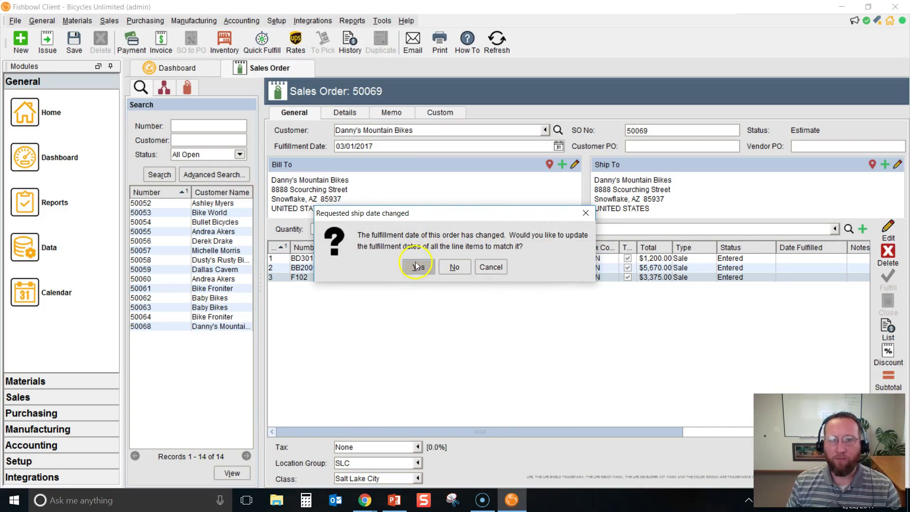
pyautogui.click(416, 267)
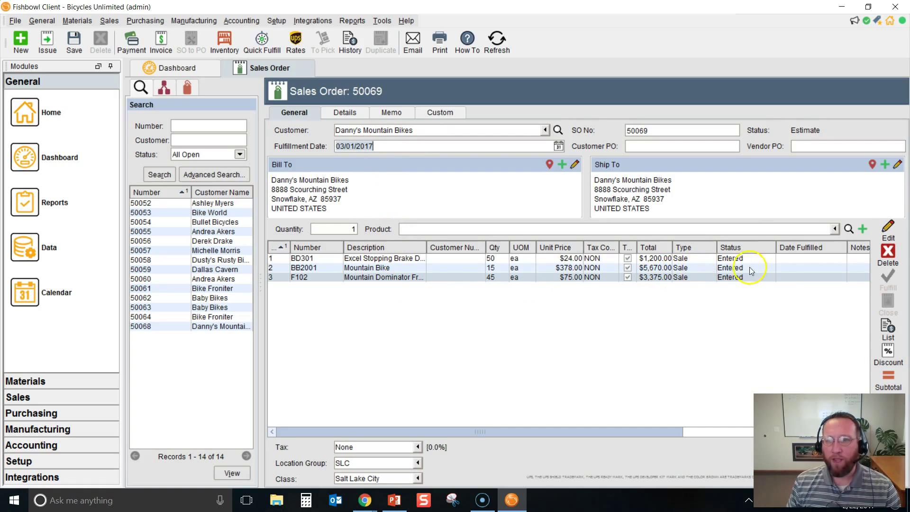
pyautogui.moveTo(644, 430); pyautogui.dragTo(822, 430)
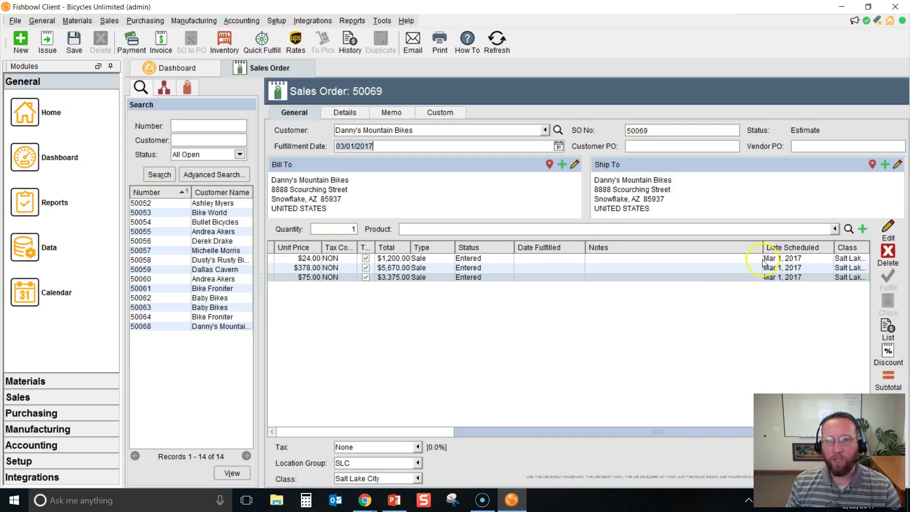
pyautogui.moveTo(611, 433); pyautogui.dragTo(459, 435)
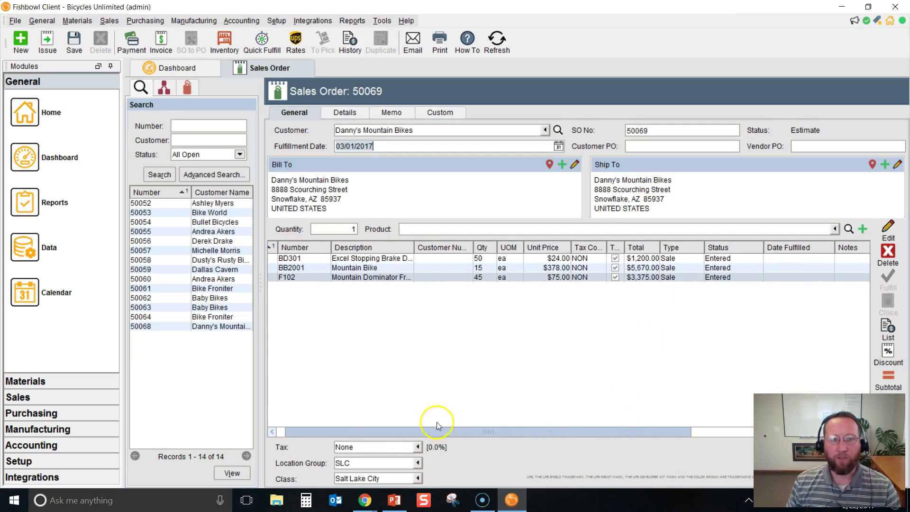
# Change the order's carrier from Will Call to USPS, leaving the carrier service empty
pyautogui.click(348, 114)
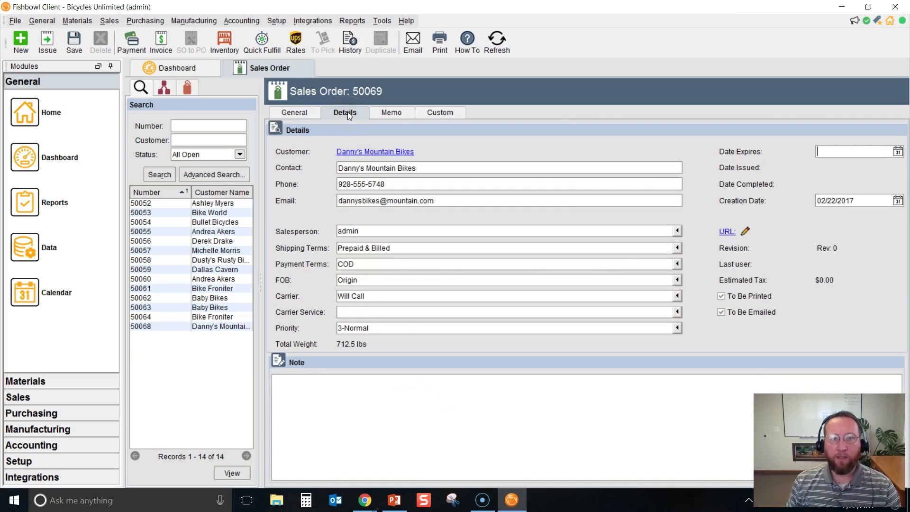
pyautogui.click(386, 296)
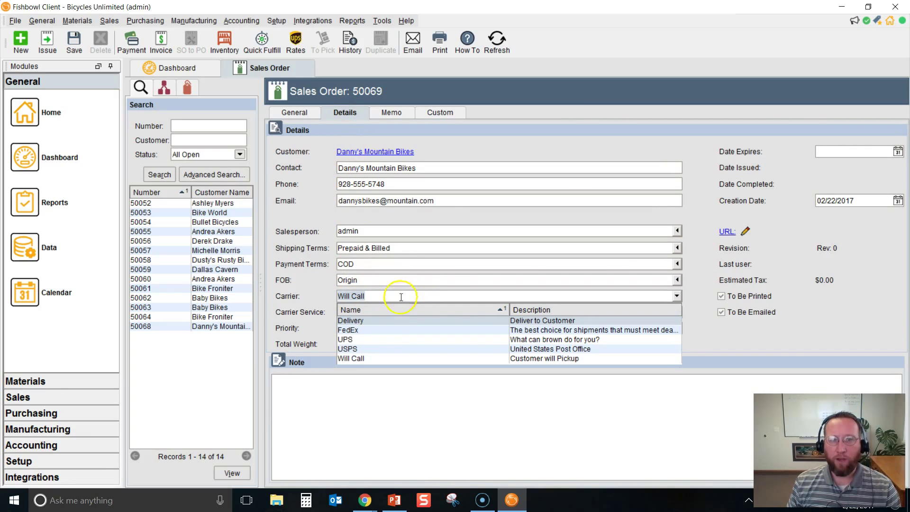
pyautogui.click(348, 349)
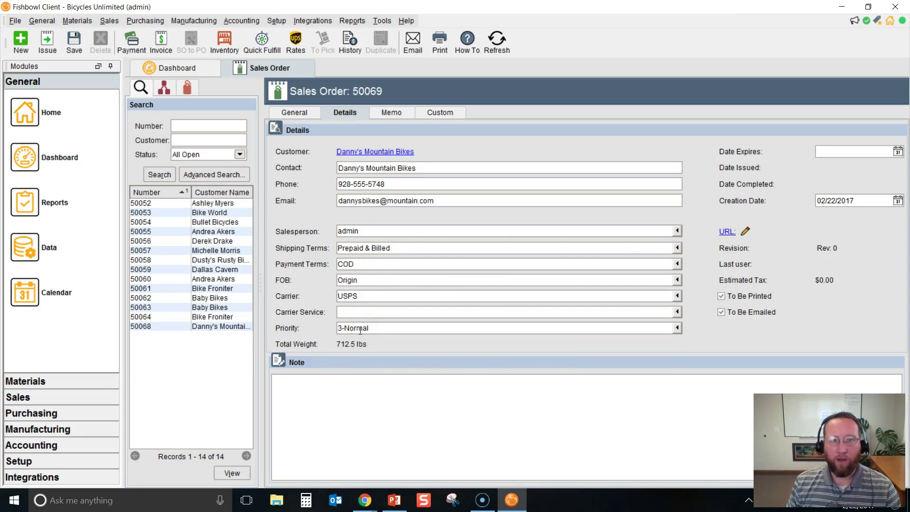
pyautogui.click(394, 313)
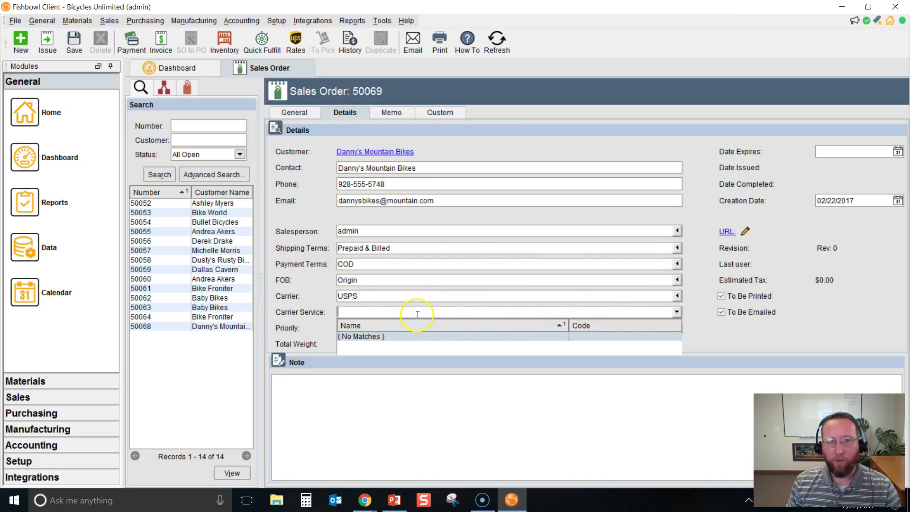
pyautogui.click(375, 298)
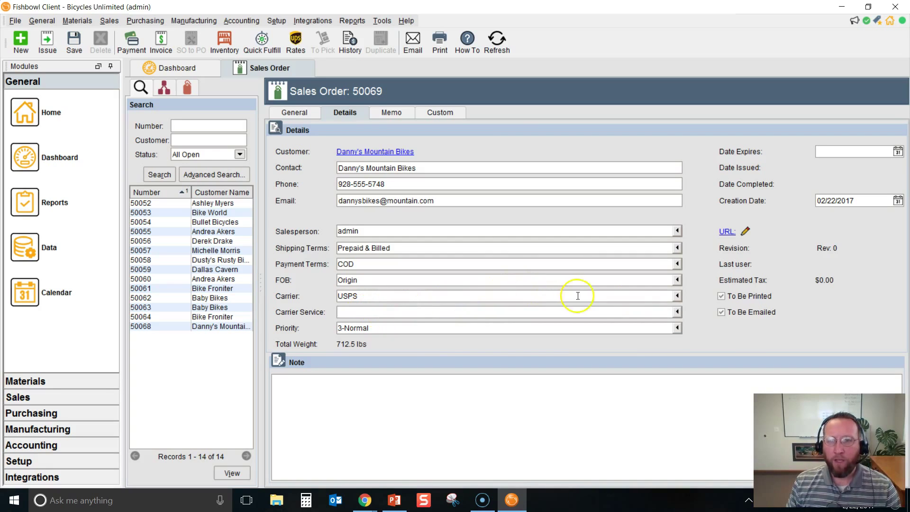
# Save sales order 50069 and issue it, moving its status from Estimate to Issued
pyautogui.click(307, 114)
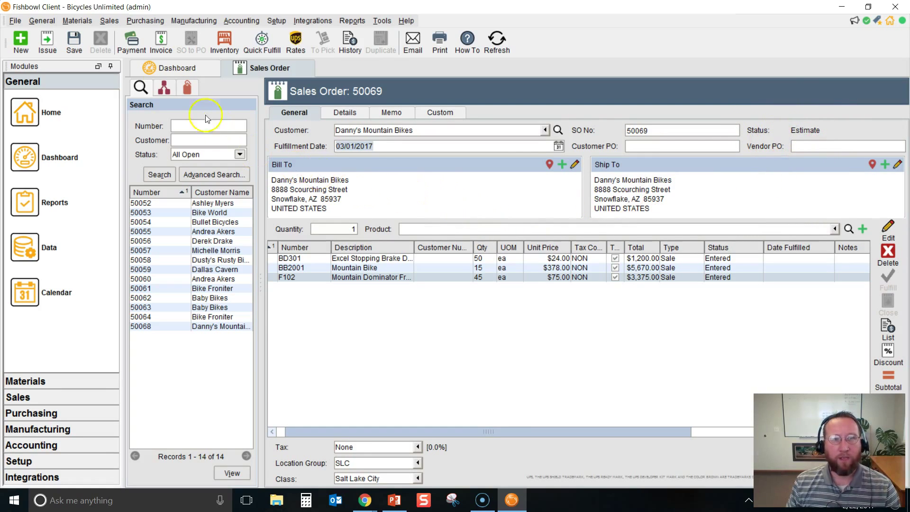
pyautogui.click(74, 44)
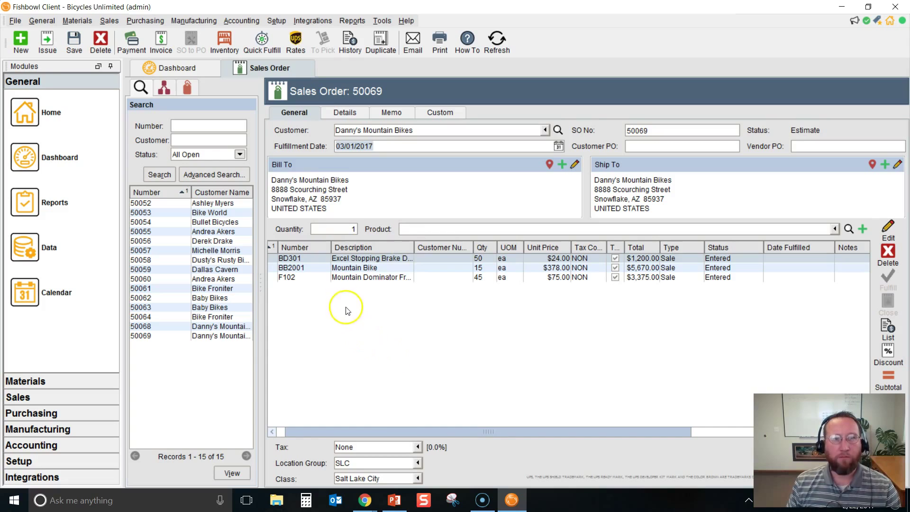
pyautogui.click(50, 40)
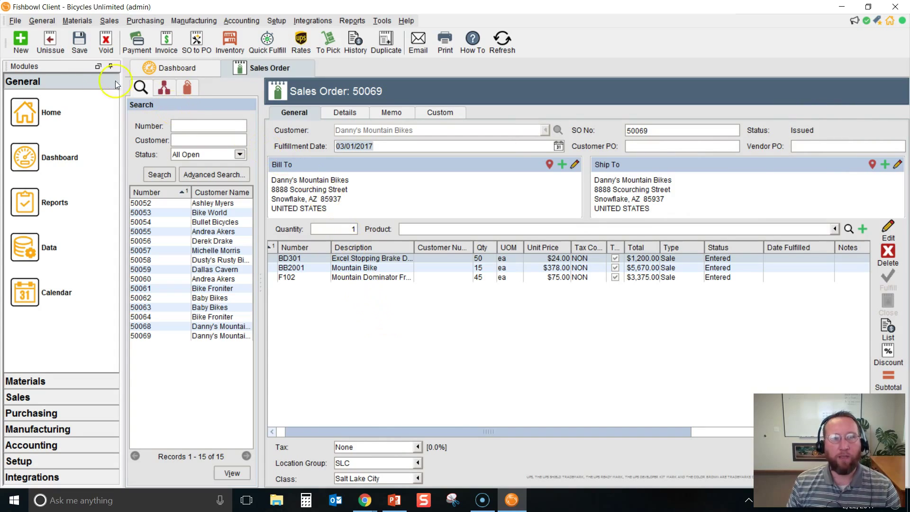
pyautogui.click(15, 21)
pyautogui.click(38, 101)
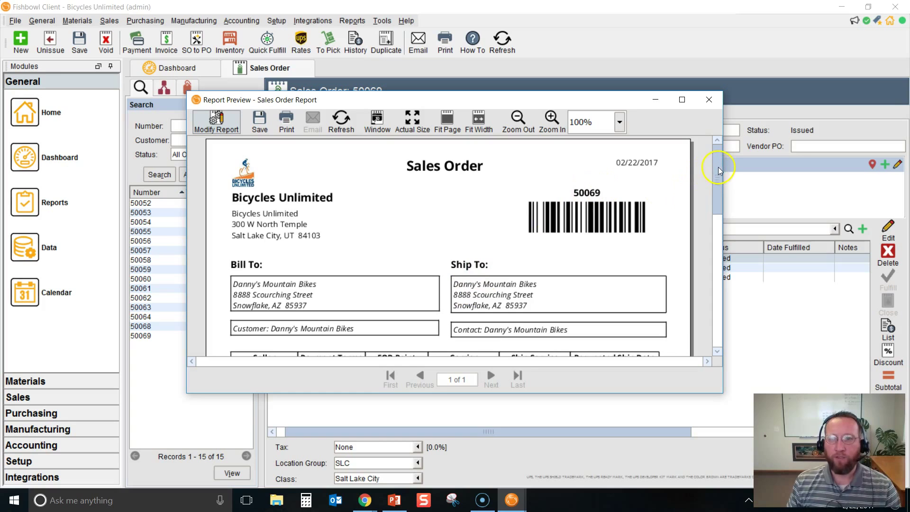
pyautogui.scroll(-2, 719, 183)
pyautogui.scroll(-6, 719, 184)
pyautogui.scroll(5, 720, 185)
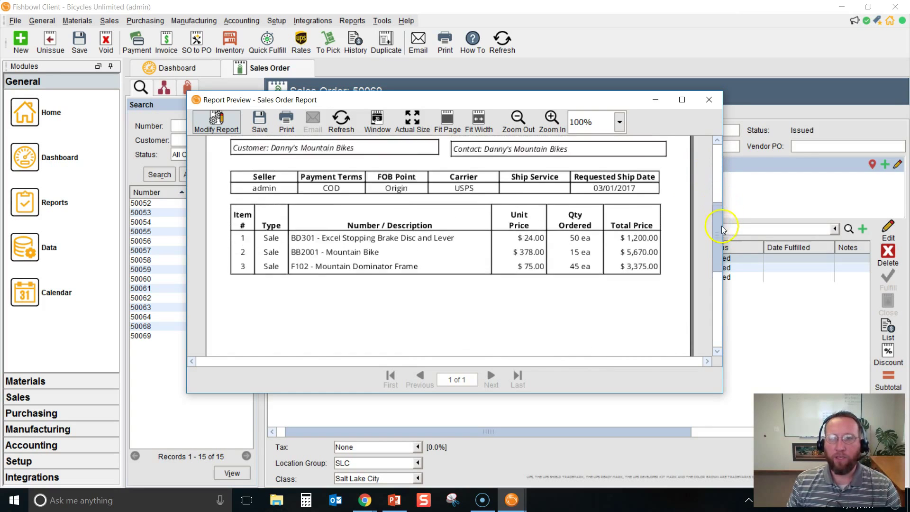
pyautogui.scroll(1, 719, 185)
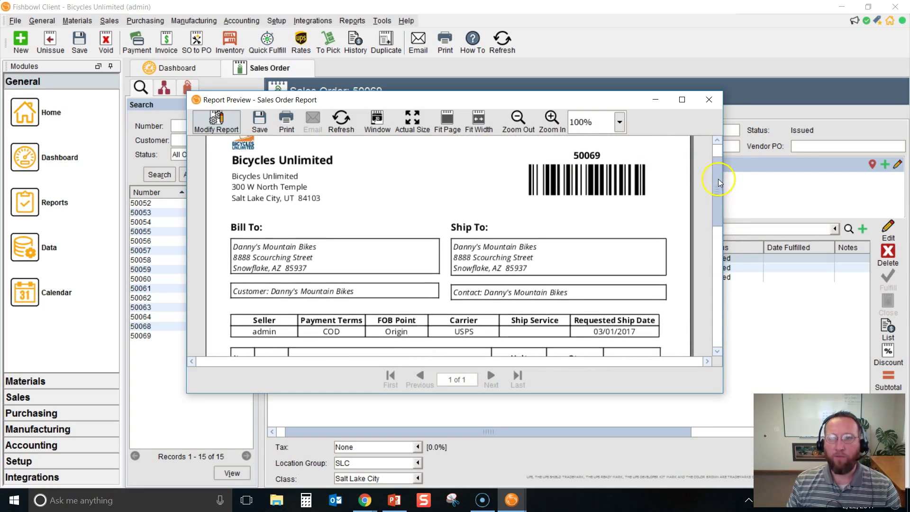
pyautogui.click(710, 99)
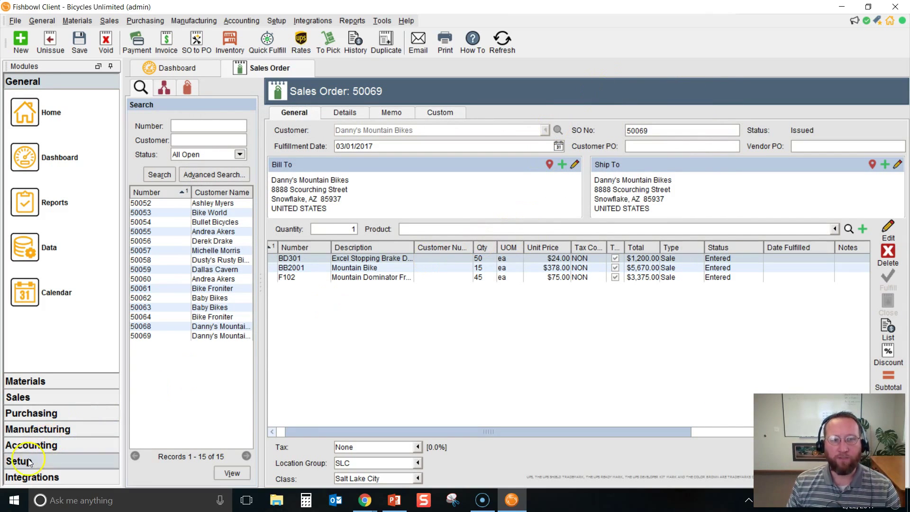